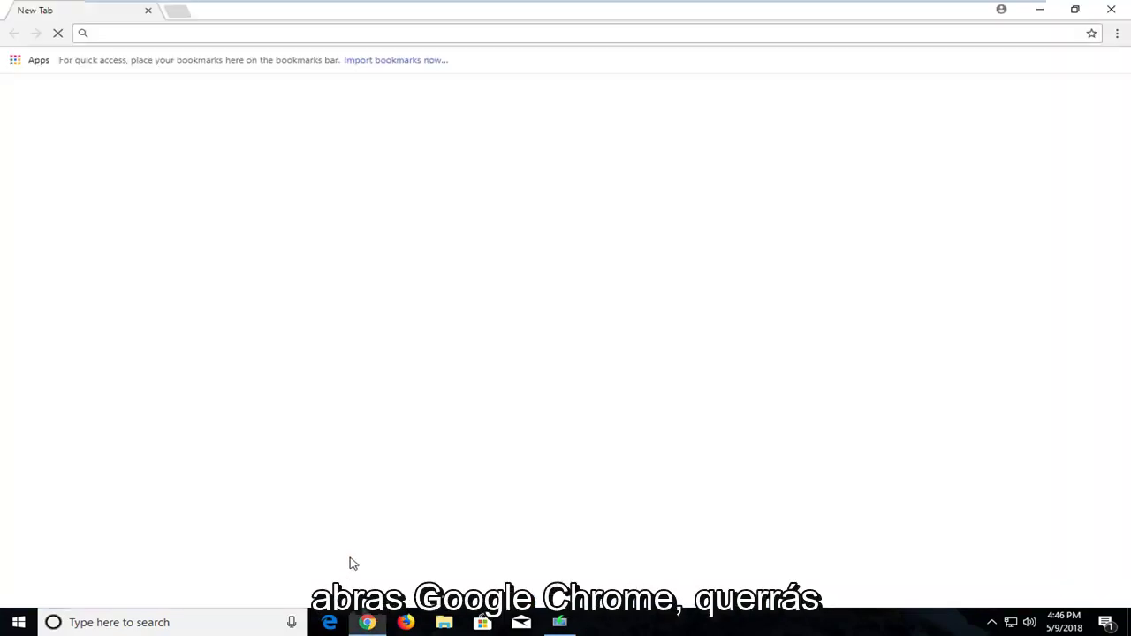
Go to google.com and search for "realtek high definition audio codecs"
text(google.com)
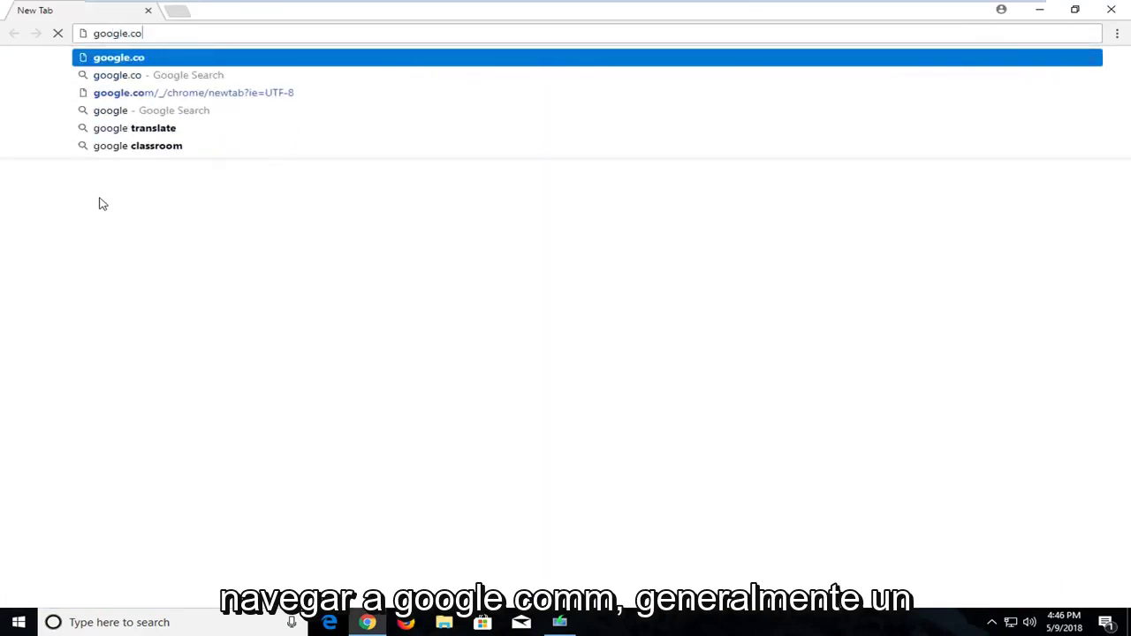
key(Return)
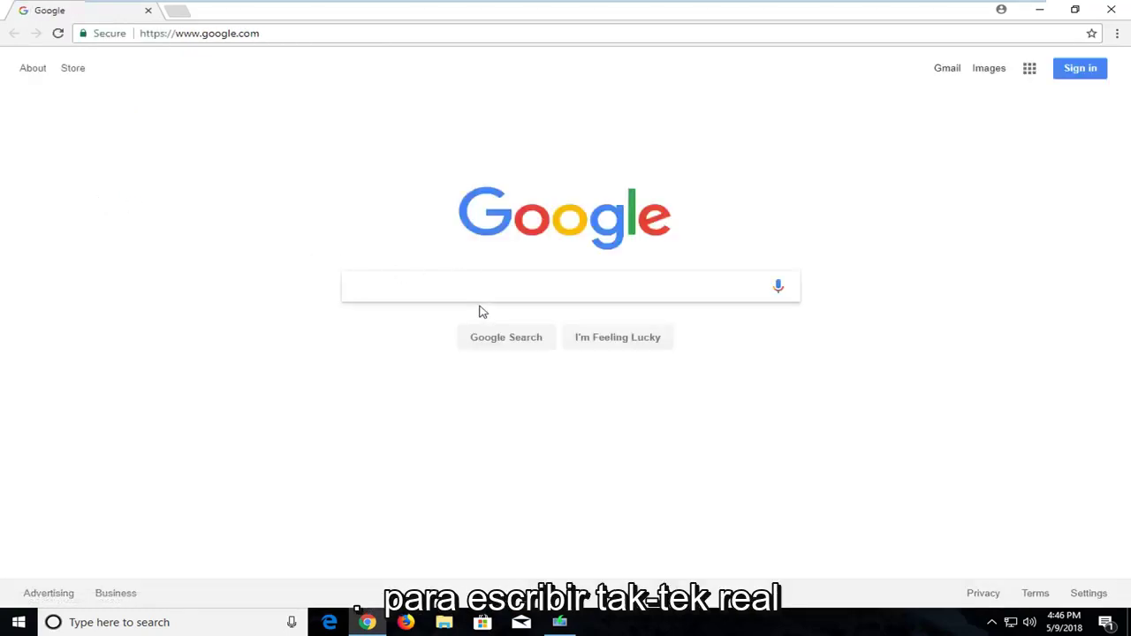
text(real)
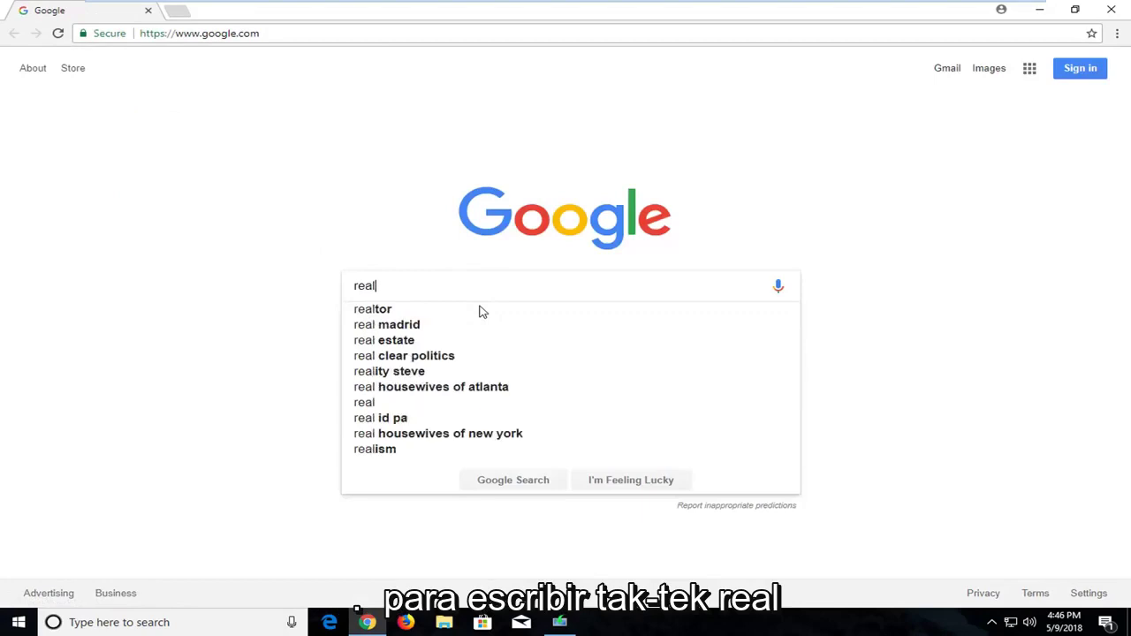
text(tek)
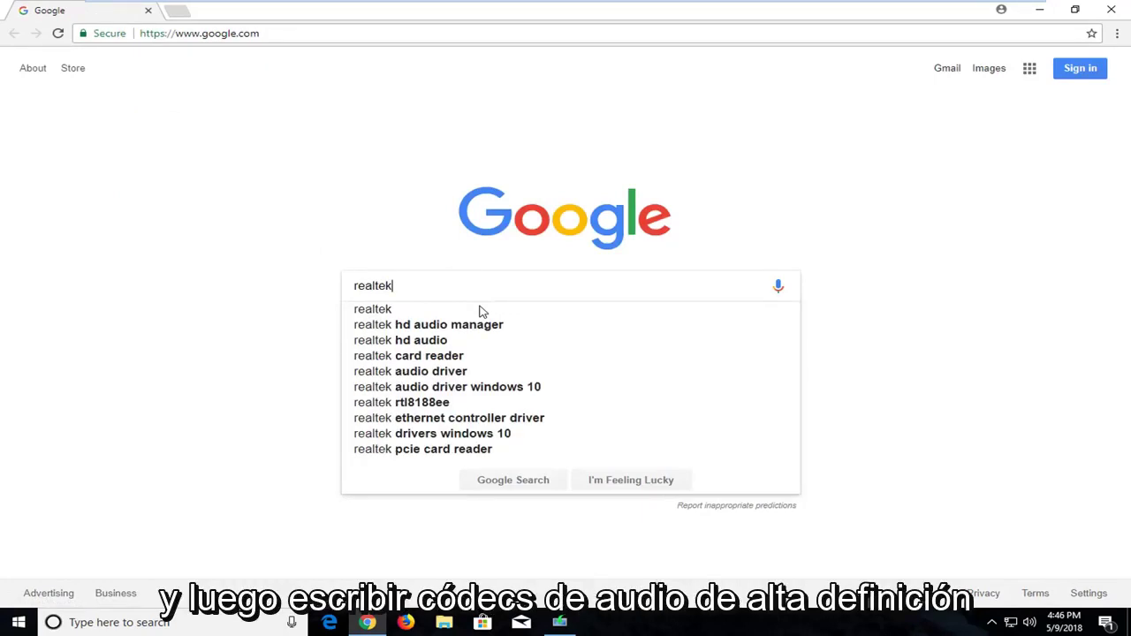
text( hig)
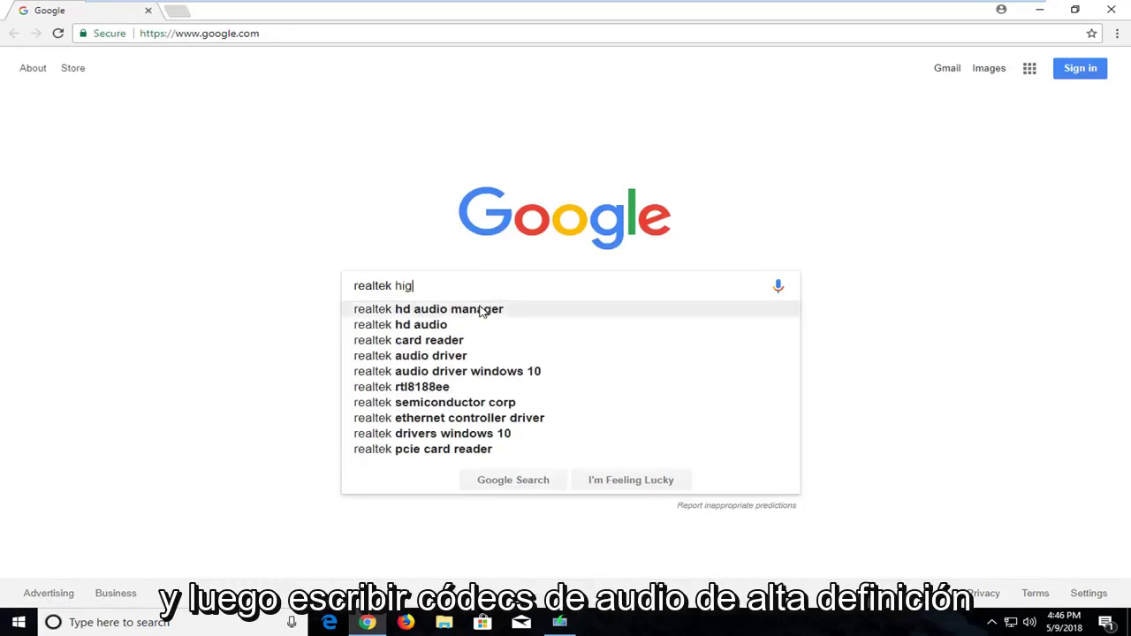
text(h definition audio coe)
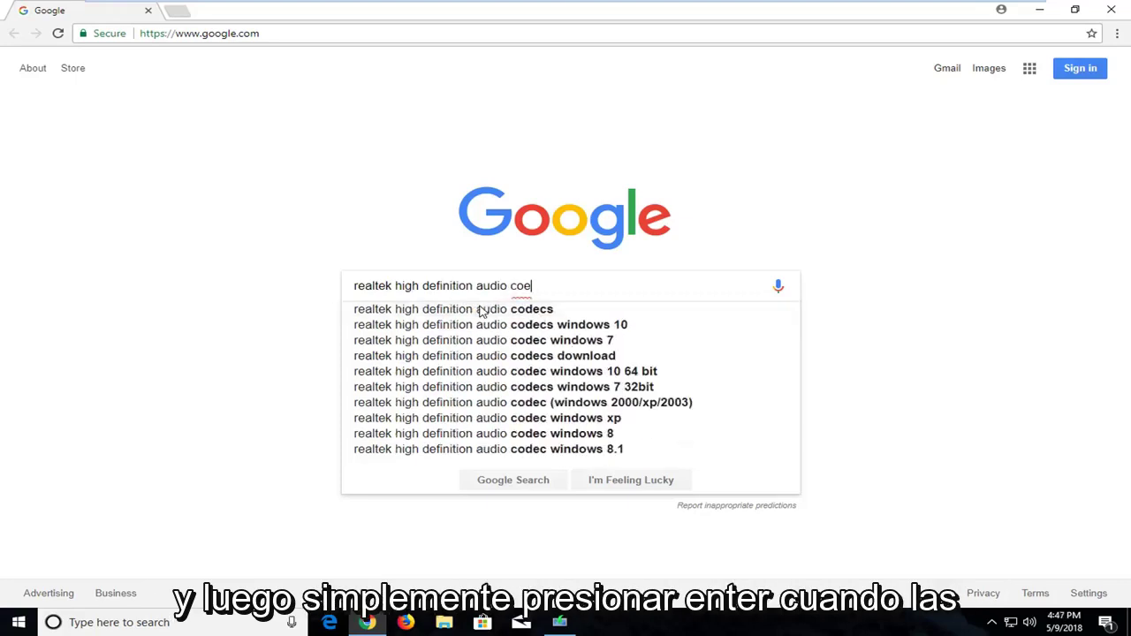
key(BackSpace)
text(dec)
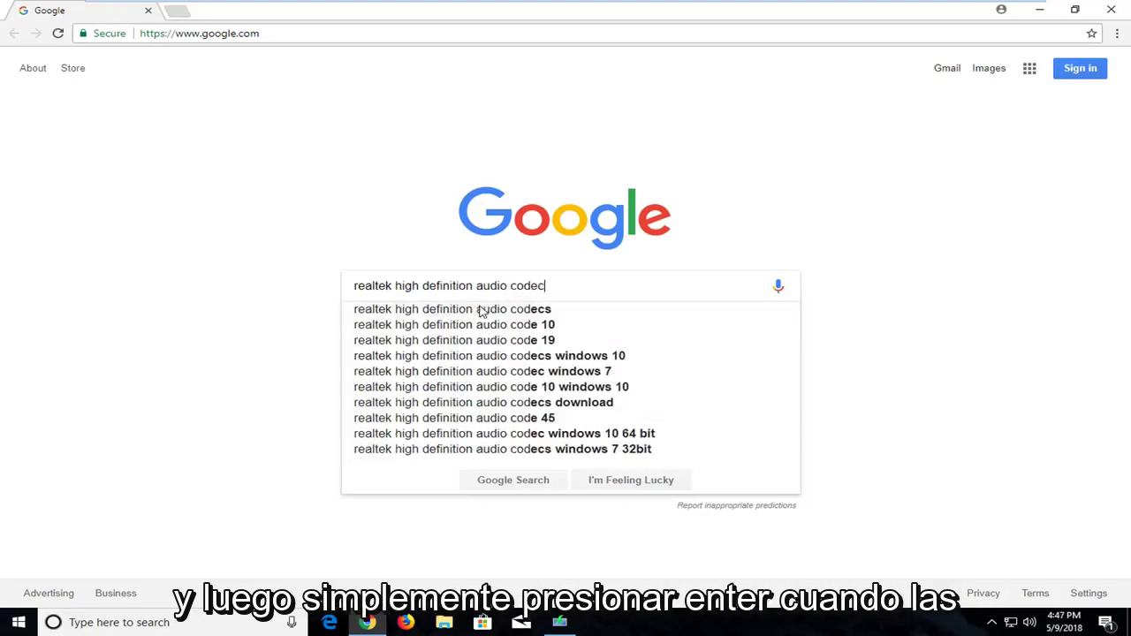
click(482, 309)
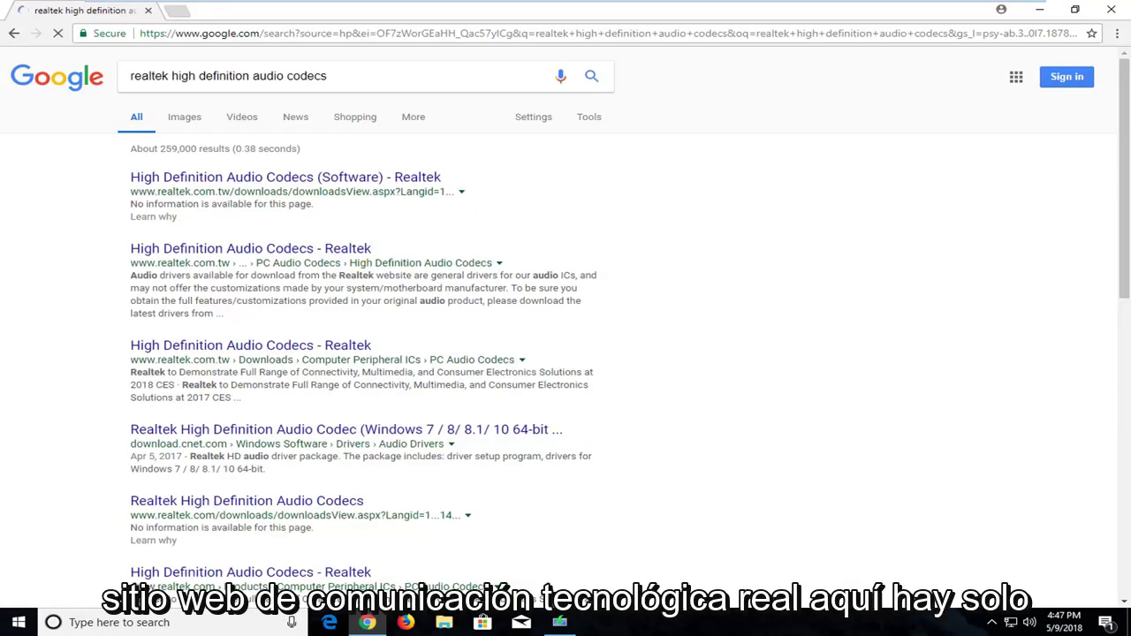
On Realtek's High Definition Audio Codecs software page, accept the terms and download the 32-bit Windows driver executable, version R2.82
click(276, 180)
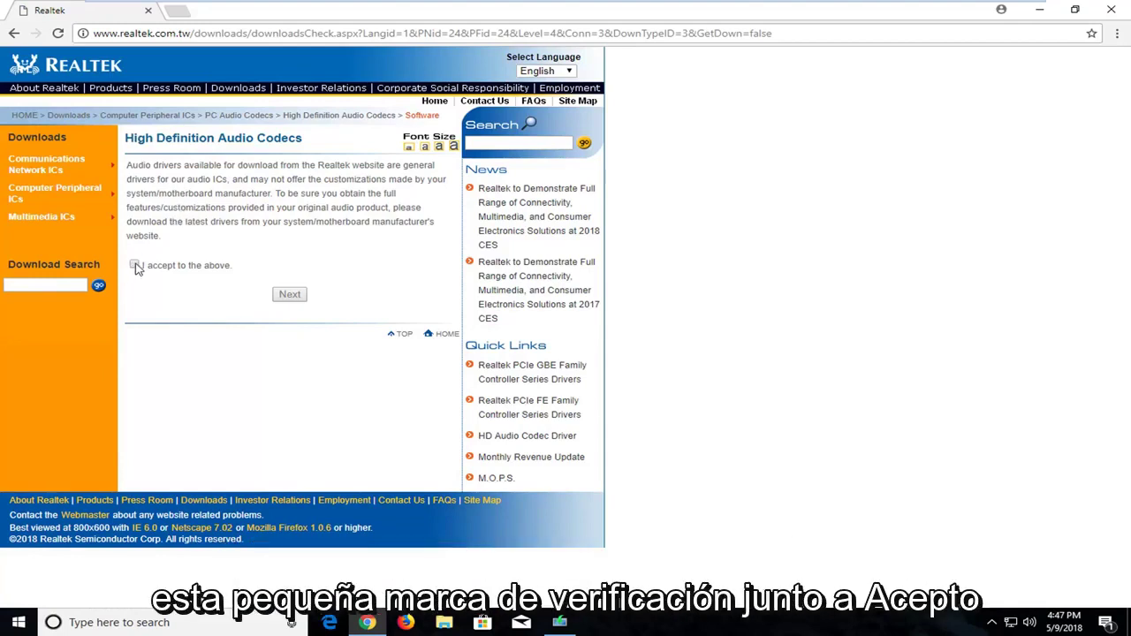
click(135, 266)
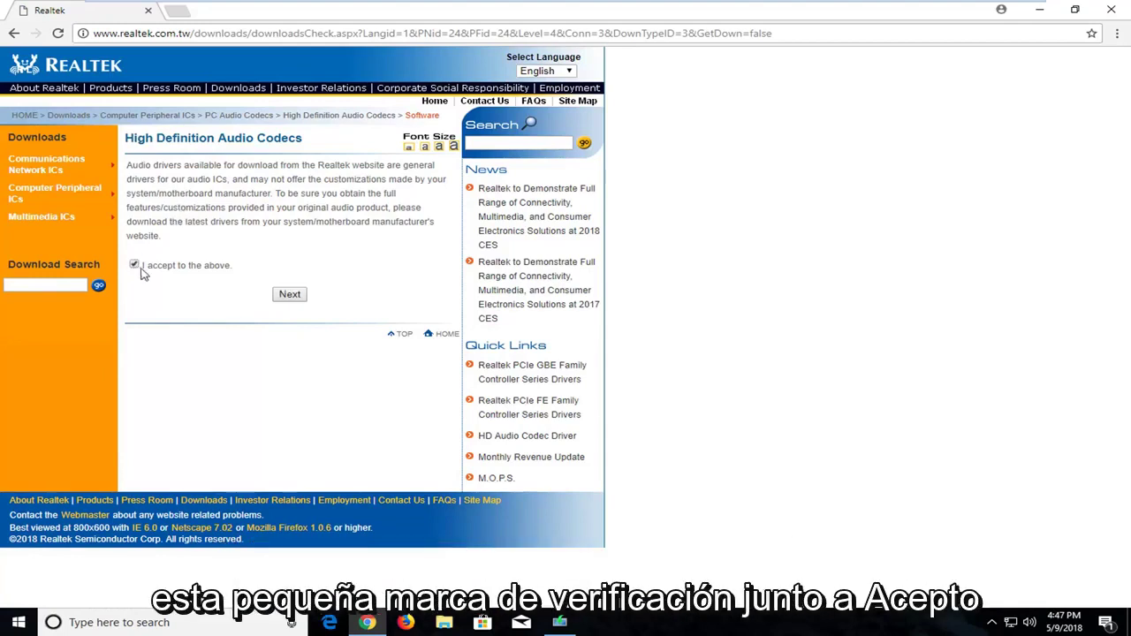
click(284, 300)
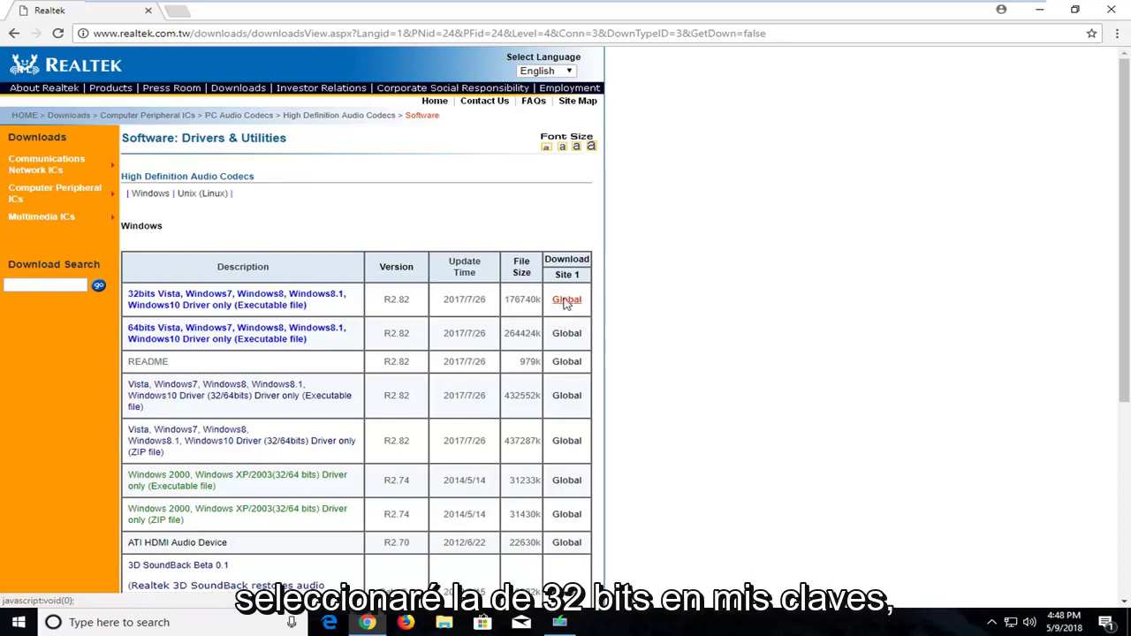
click(566, 300)
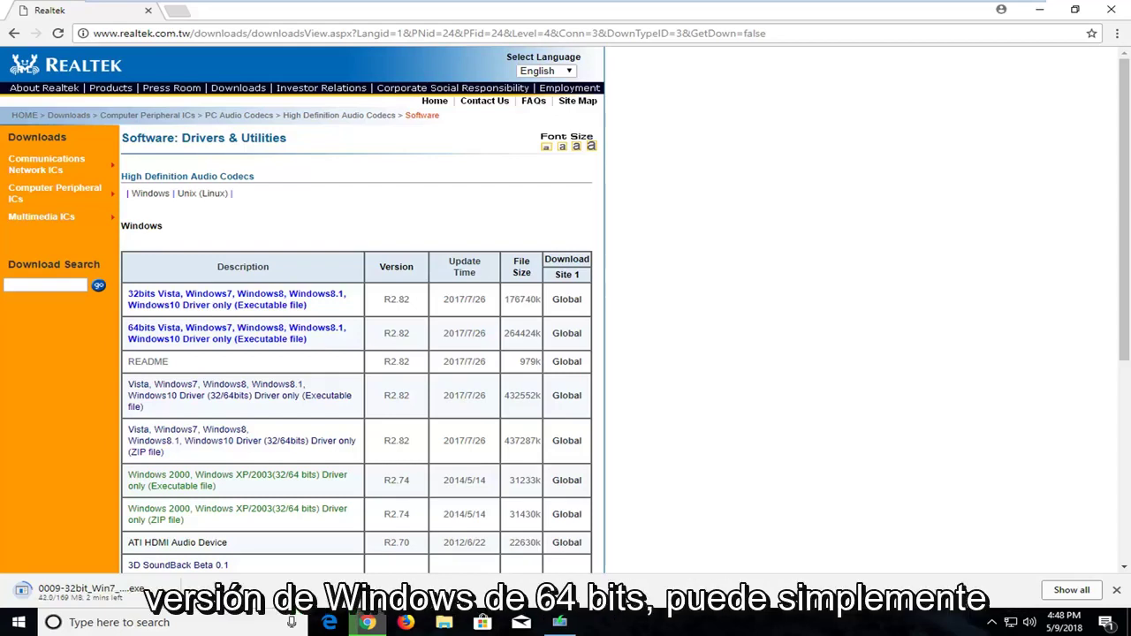
Check the system type under the device specifications in the Windows system information, then close Settings
right_click(16, 625)
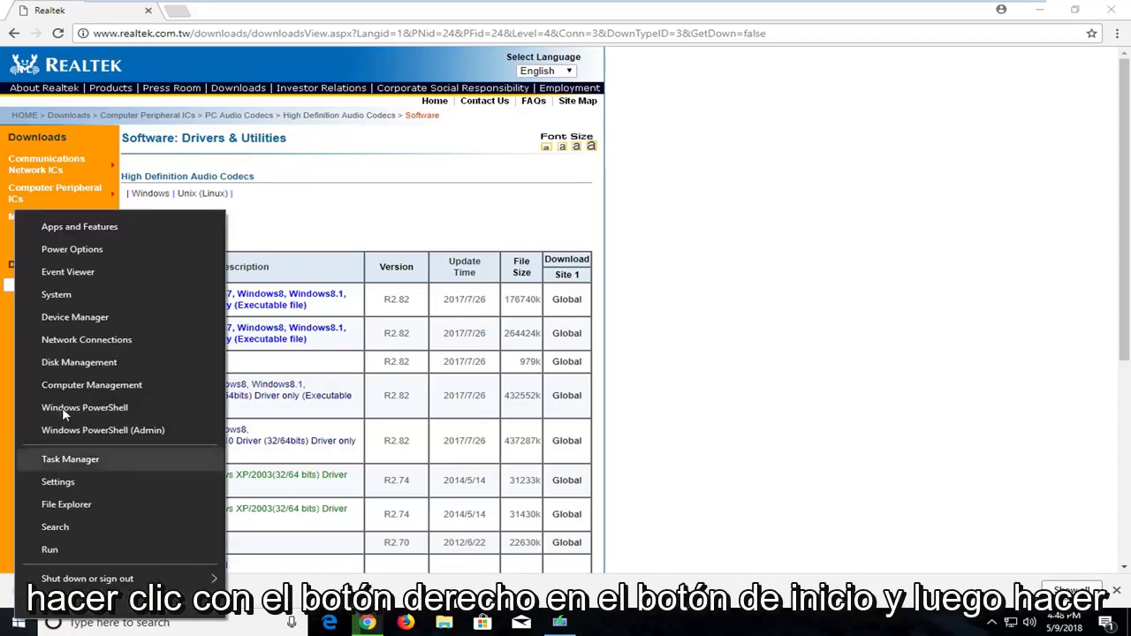
click(76, 297)
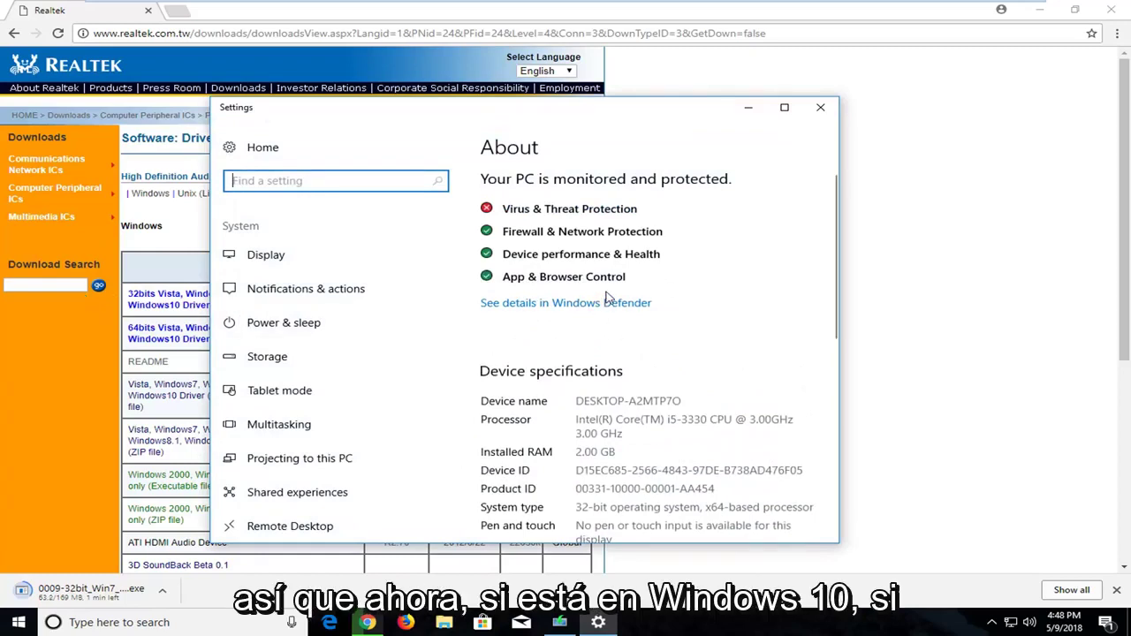
scroll(606, 296, down, 1)
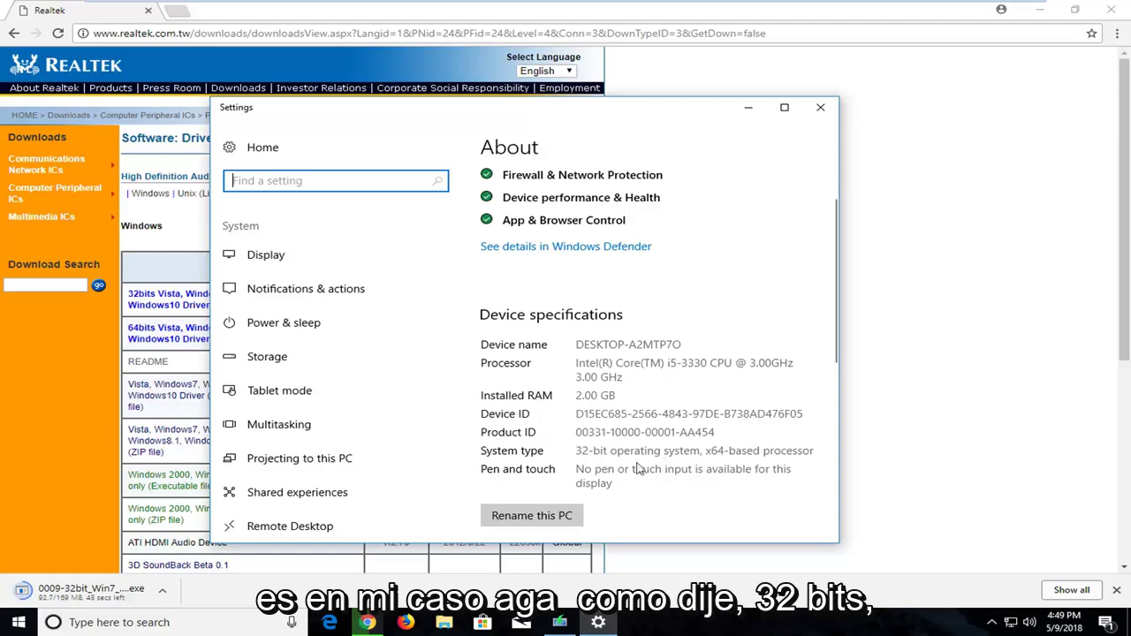
click(821, 108)
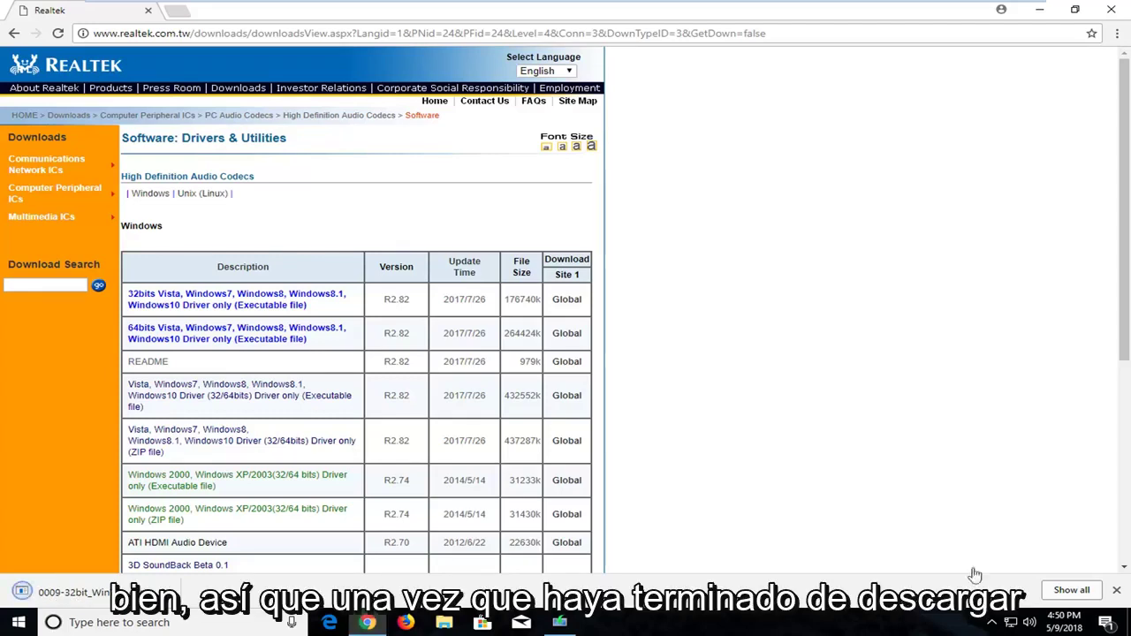
Run the downloaded 32-bit Realtek driver installer and allow it to make changes to the device
click(77, 594)
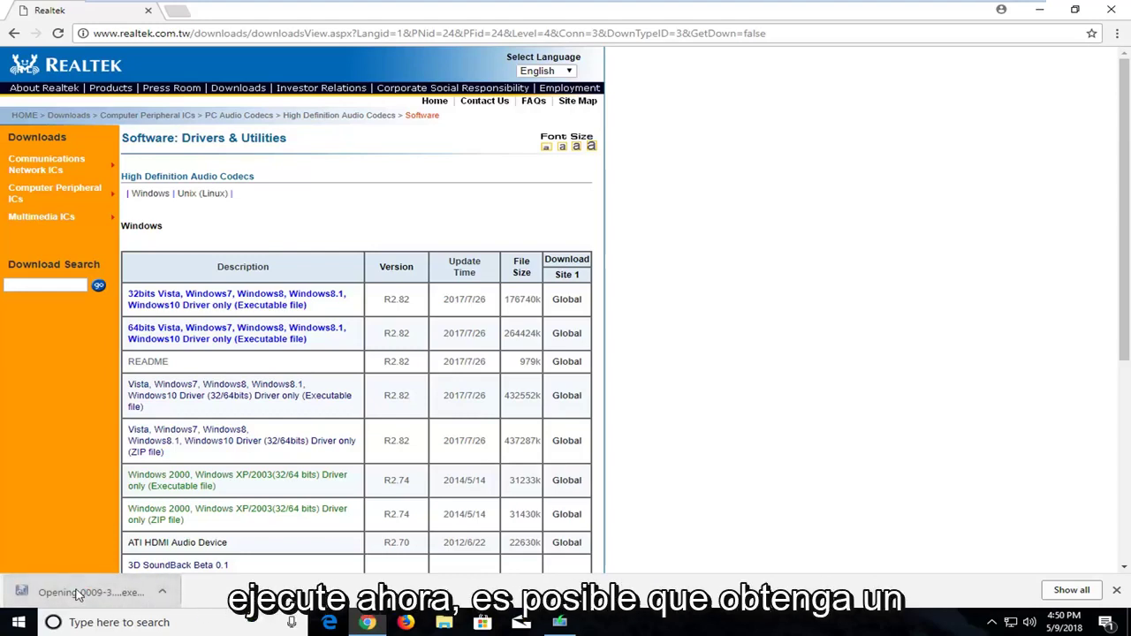
double_click(916, 25)
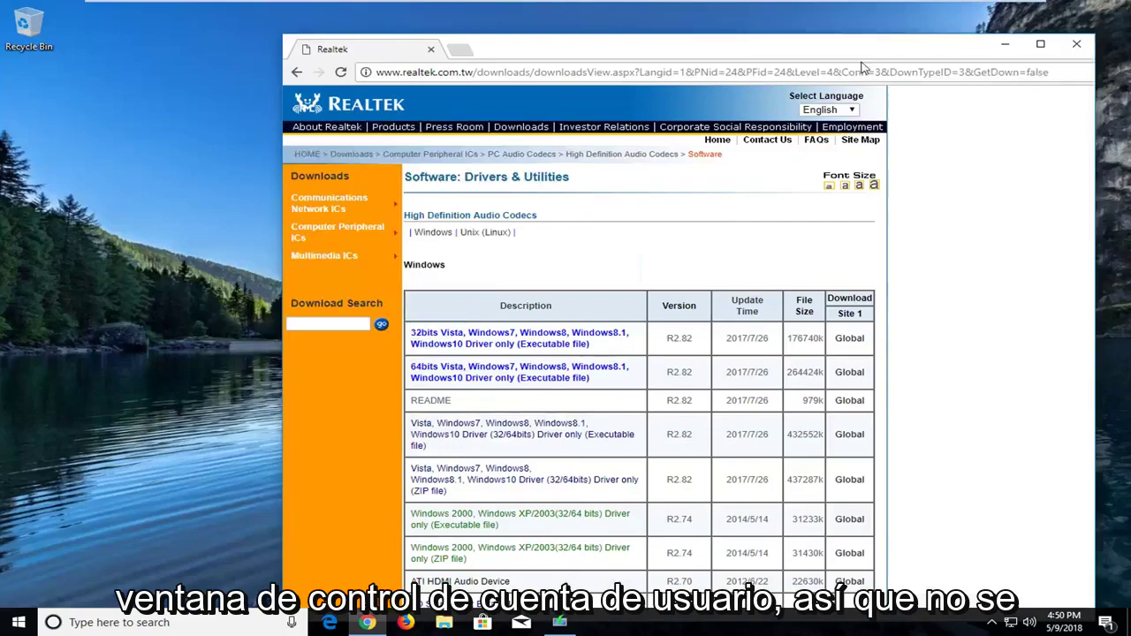
drag(859, 61, 732, 54)
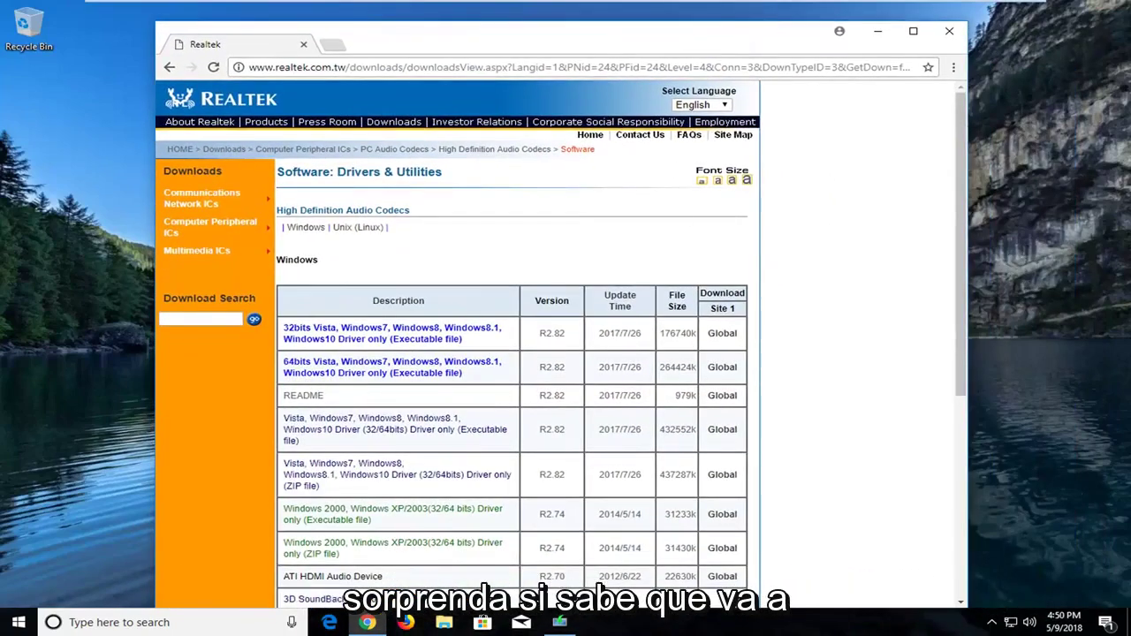
click(913, 31)
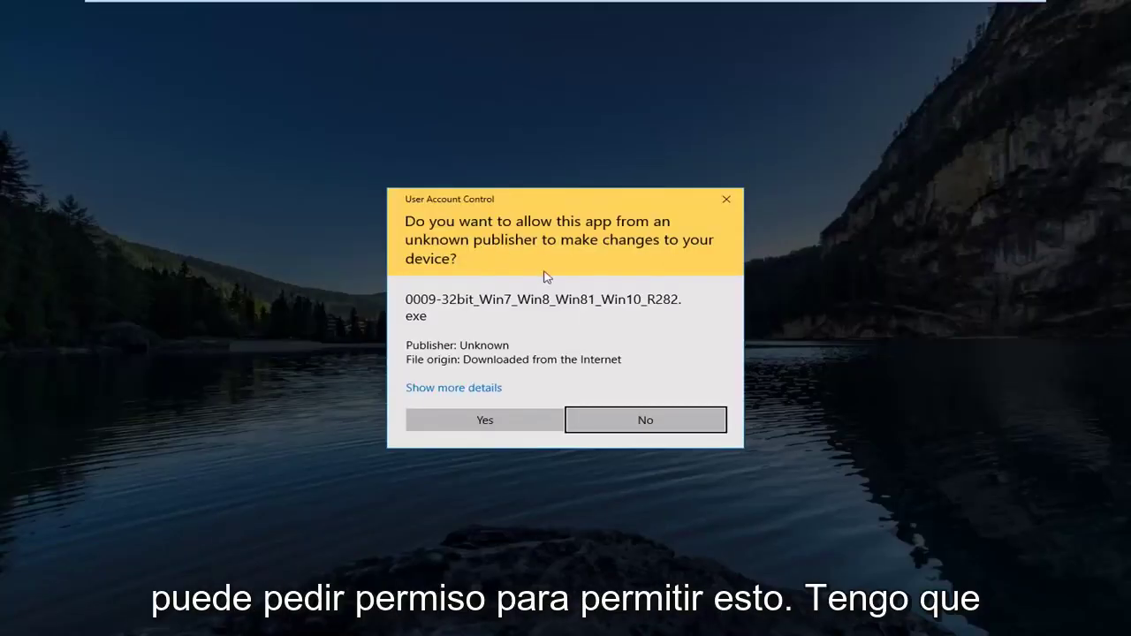
click(447, 422)
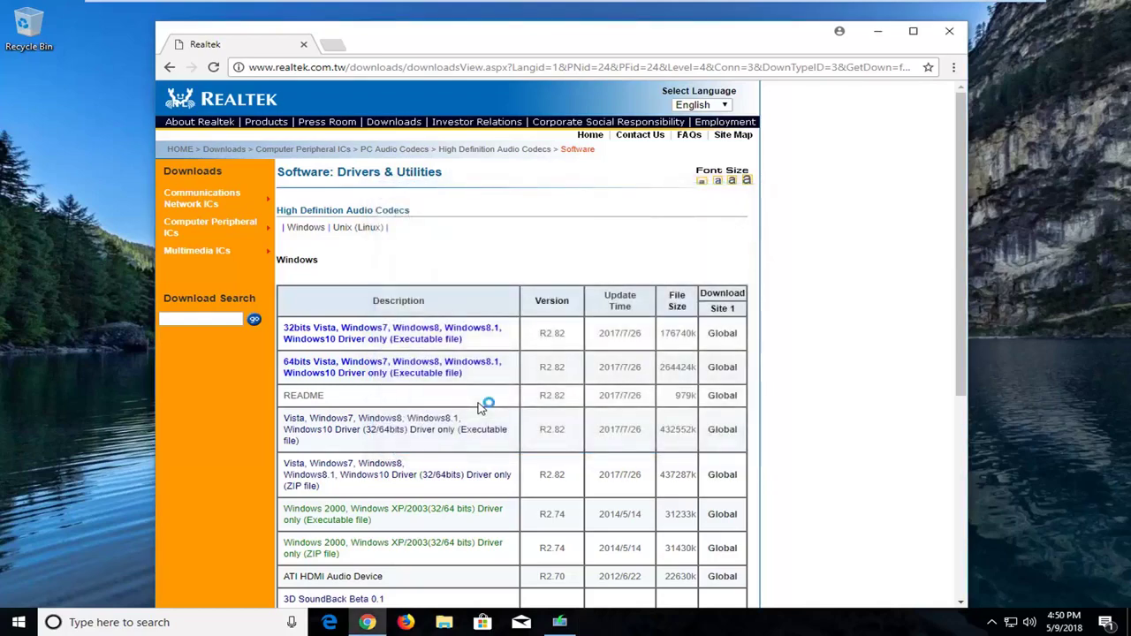
Minimize the browser, install the Realtek High Definition Audio Driver with the setup wizard, and finish without restarting the computer now
click(880, 35)
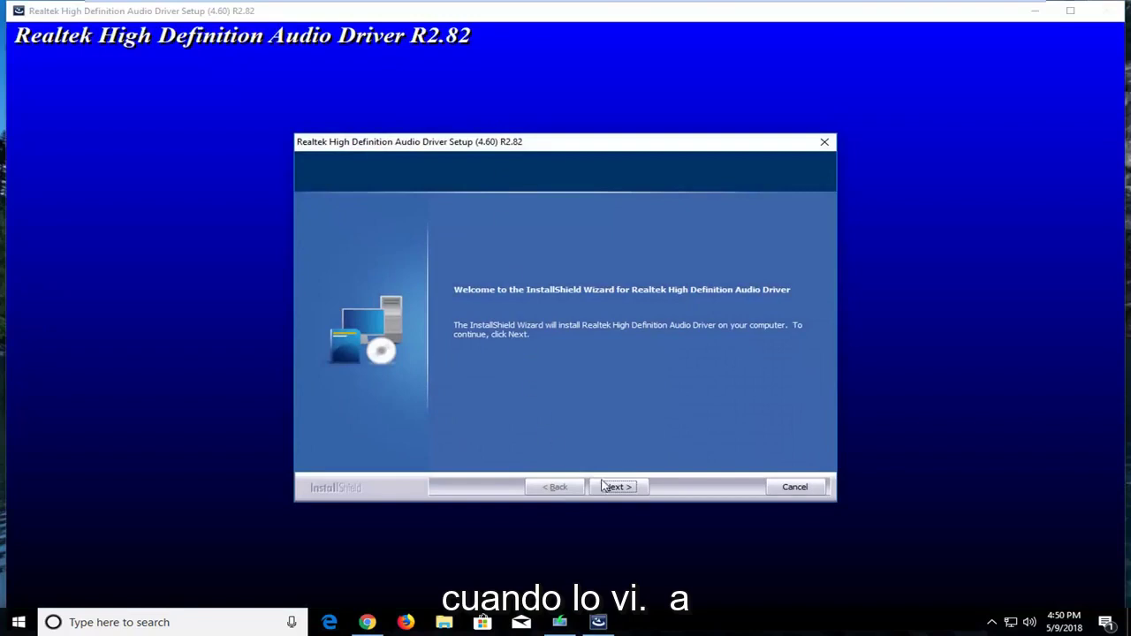
click(621, 489)
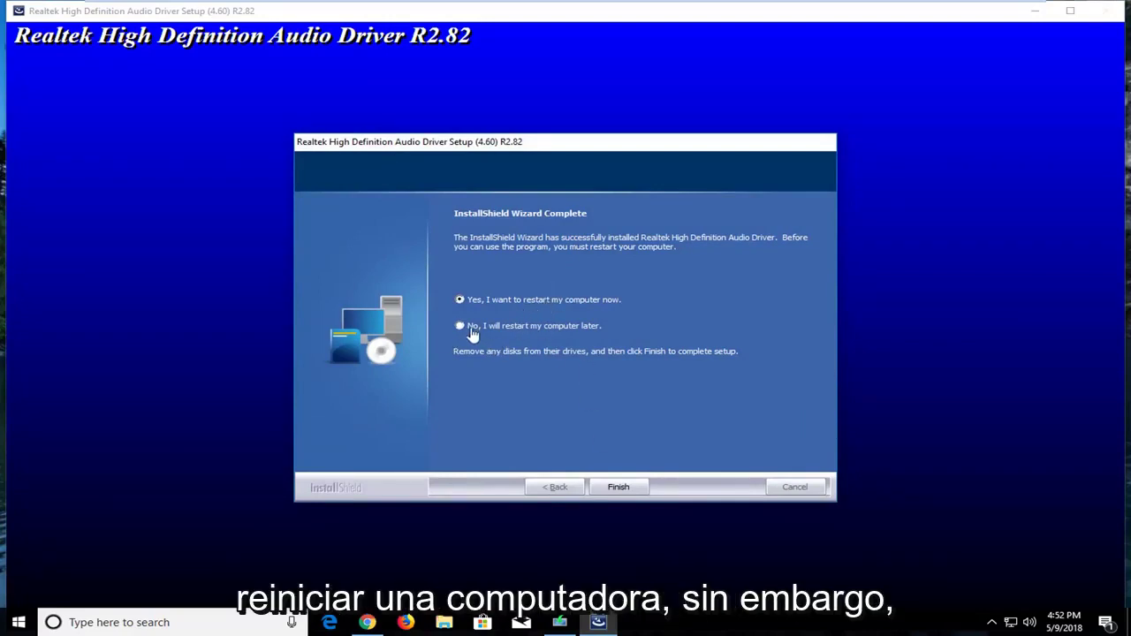
click(610, 486)
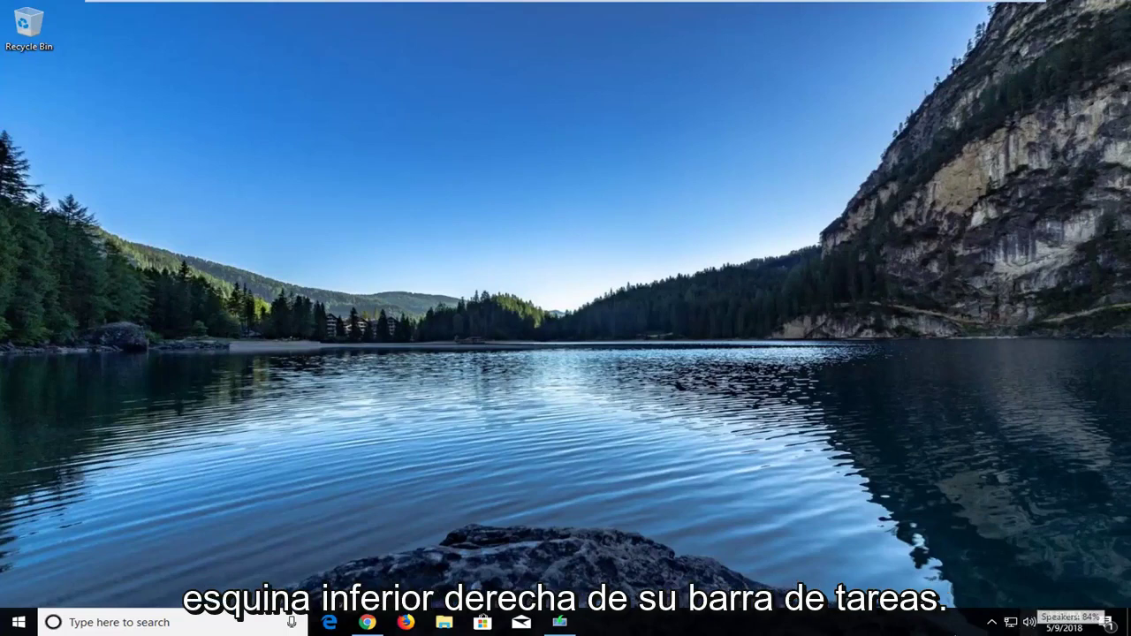
Open the Windows recording devices and check the device list's options for showing disabled and disconnected devices
right_click(1030, 624)
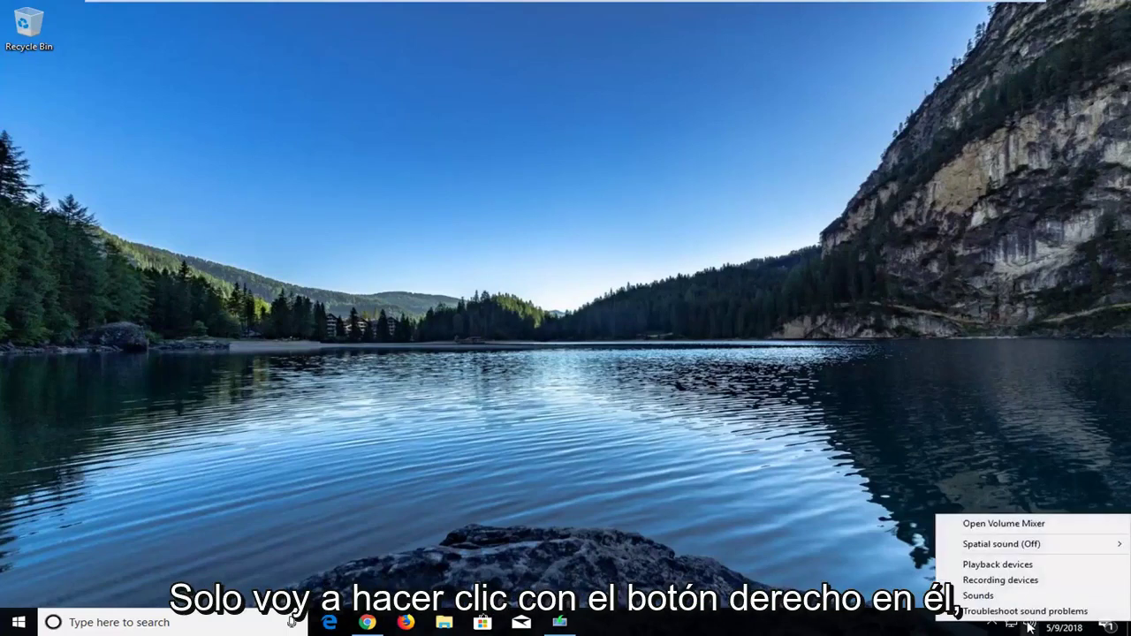
click(990, 581)
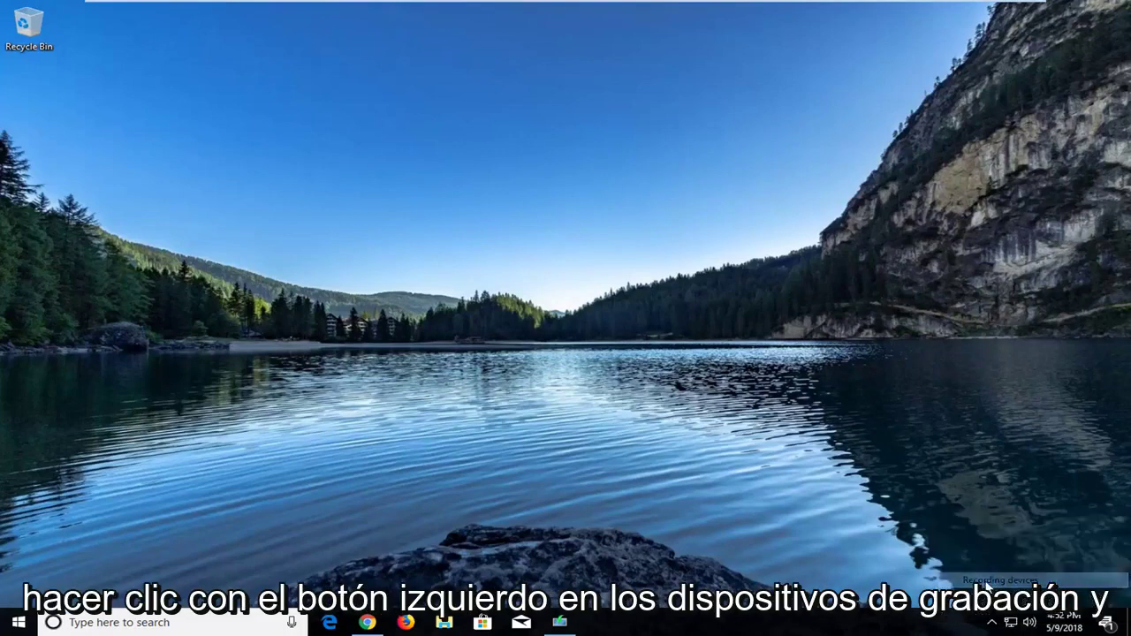
drag(252, 78, 440, 85)
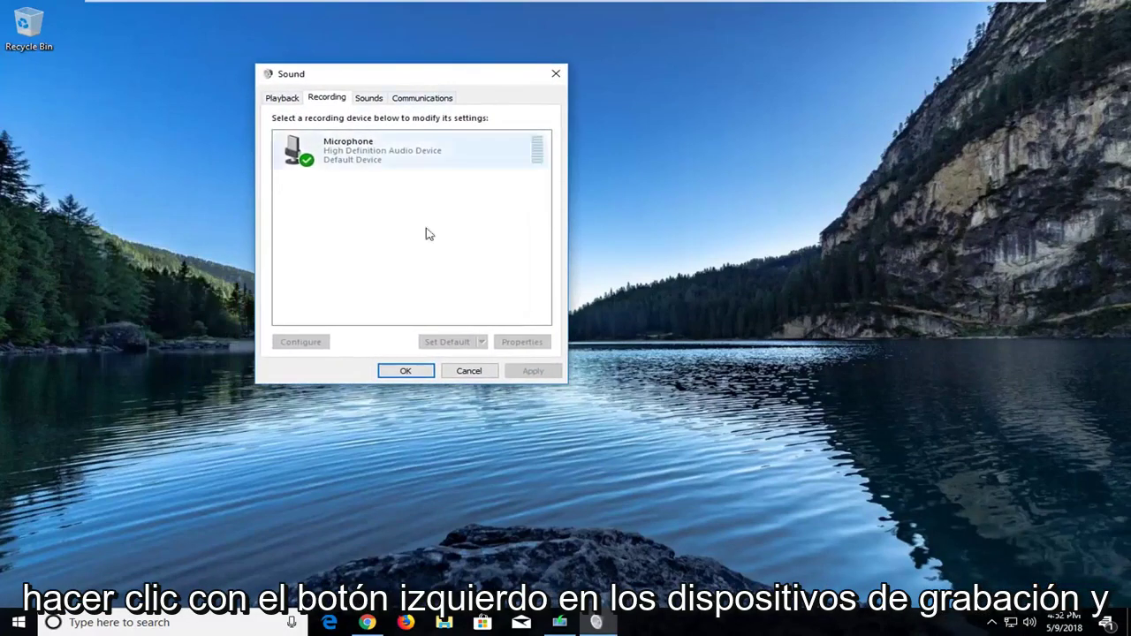
right_click(433, 199)
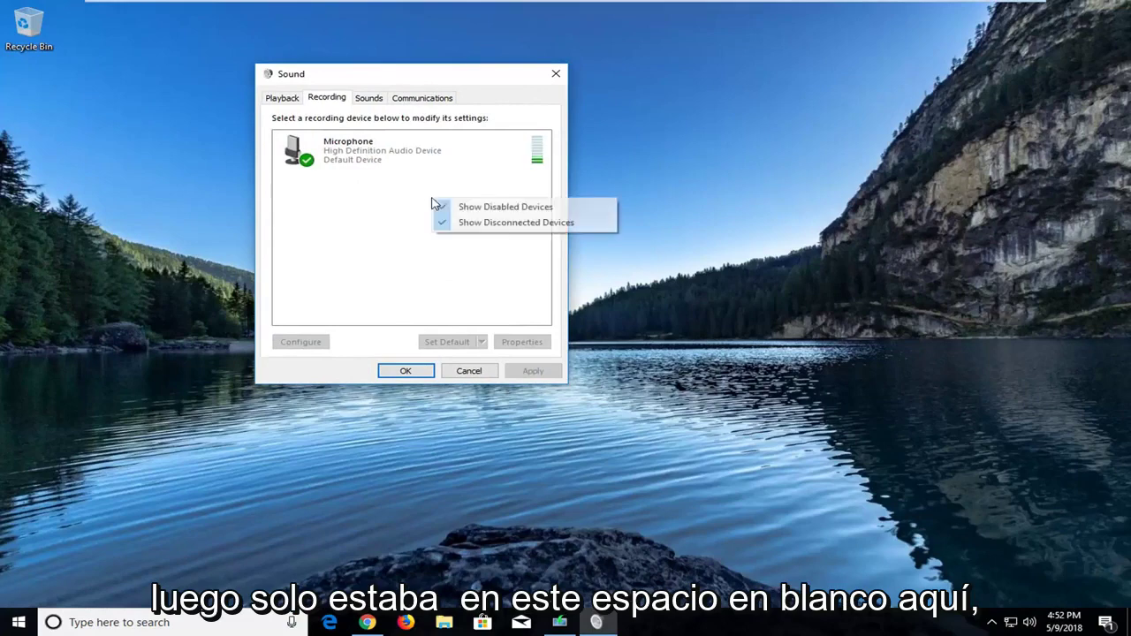
click(322, 221)
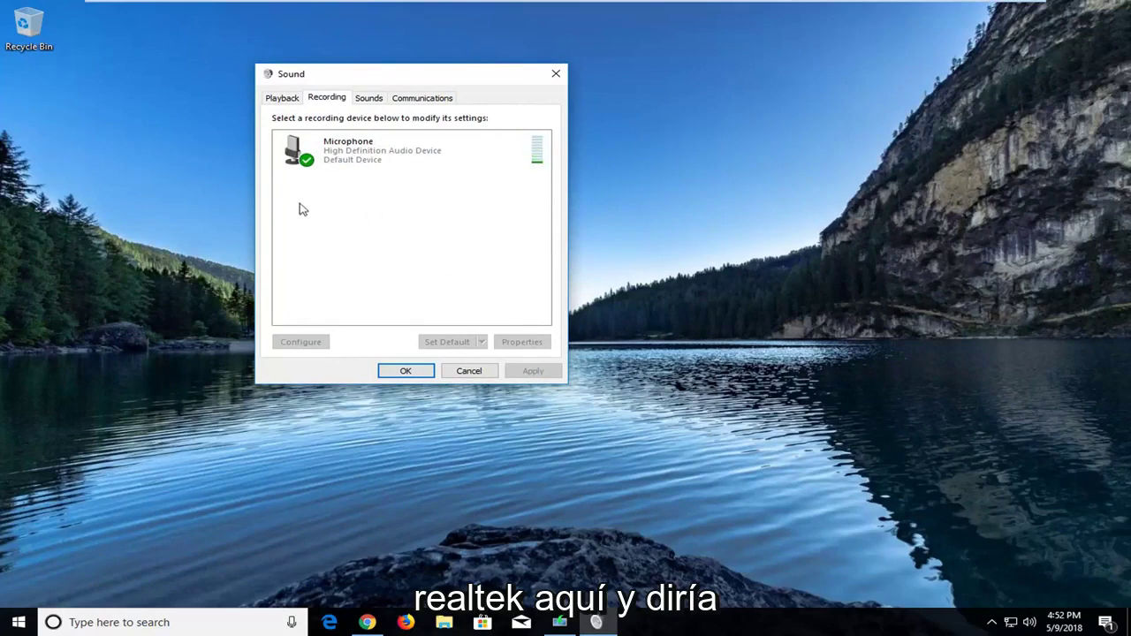
View the available options for the Microphone recording device and close the Sound dialog
key(Down)
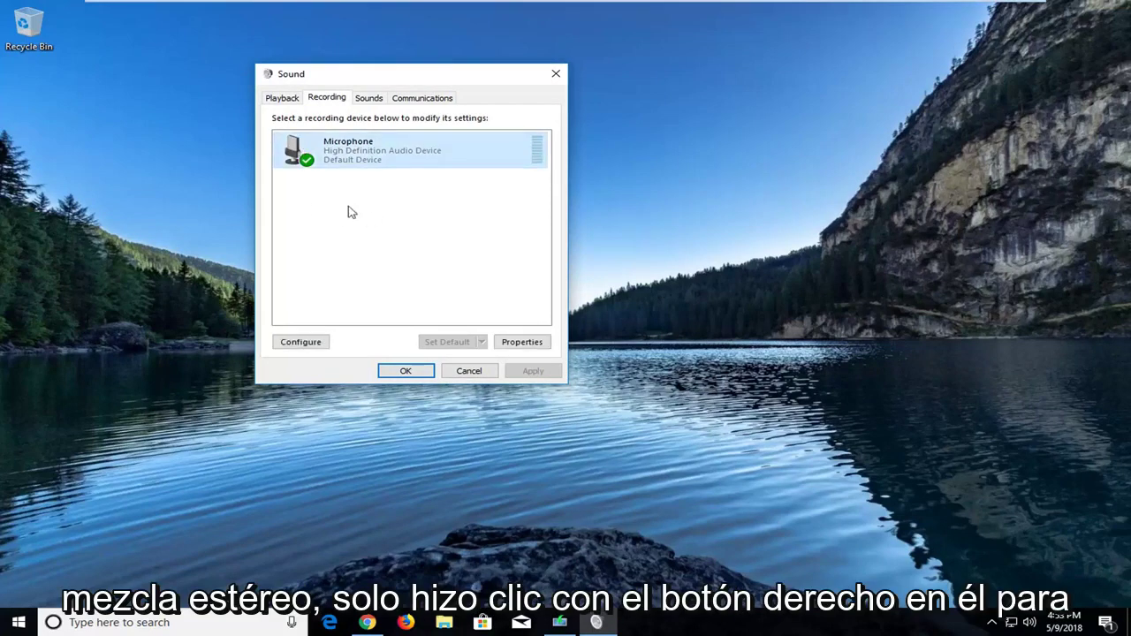
right_click(343, 144)
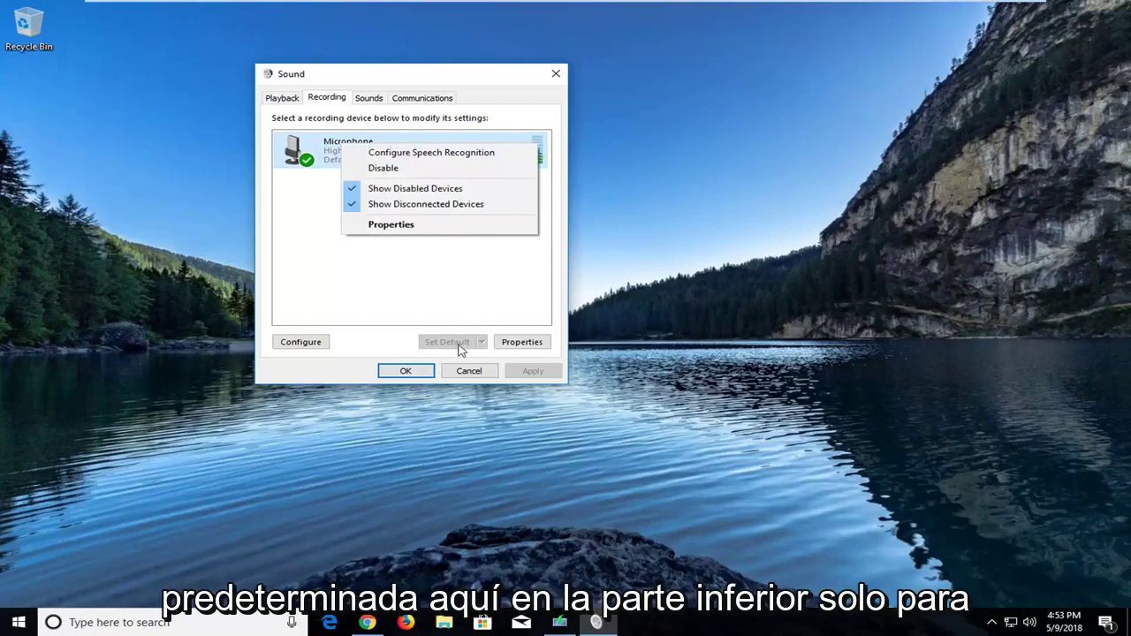
click(426, 299)
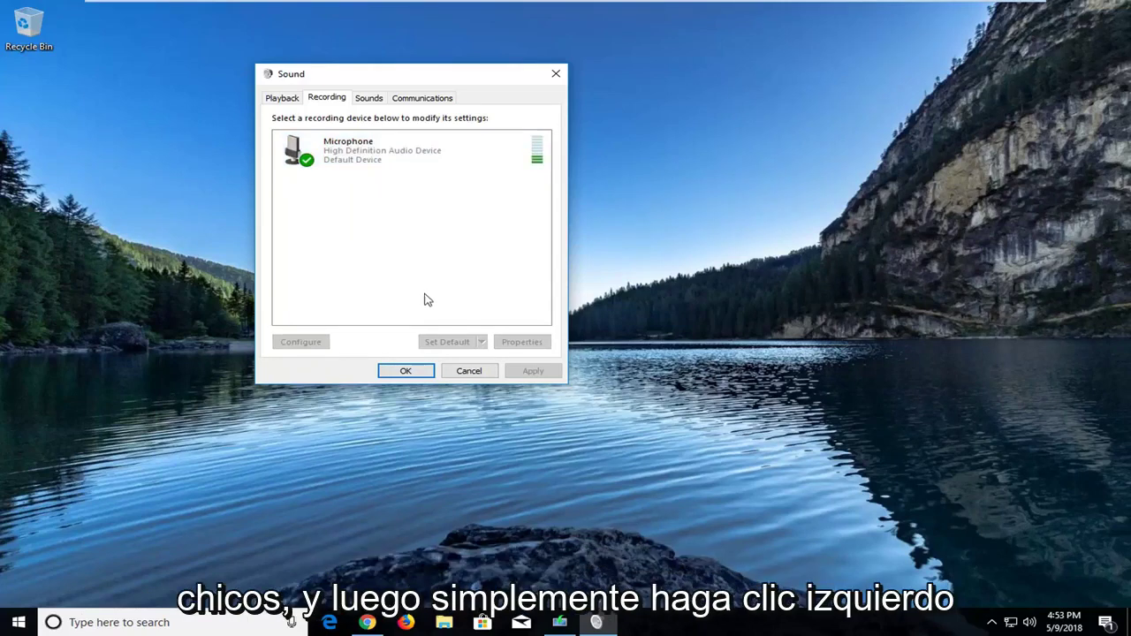
click(552, 80)
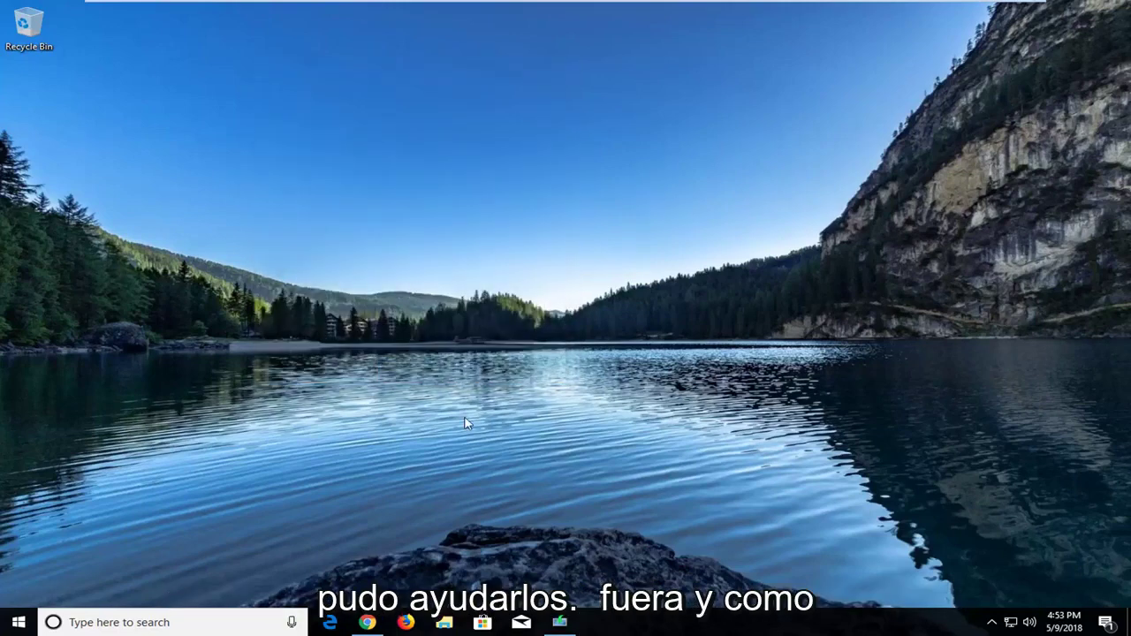